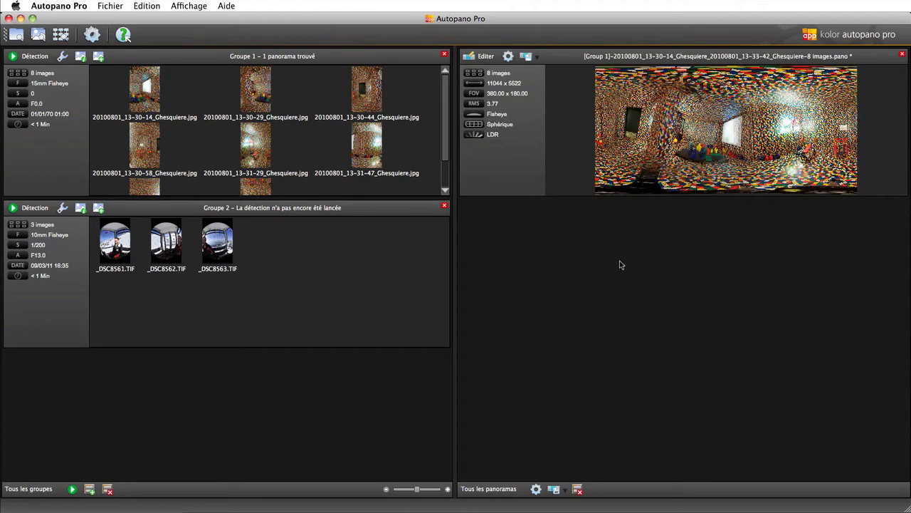
- Open the Group 1 panorama in the editor and launch the Control Points Editor from its link graph
left_click(485, 56)
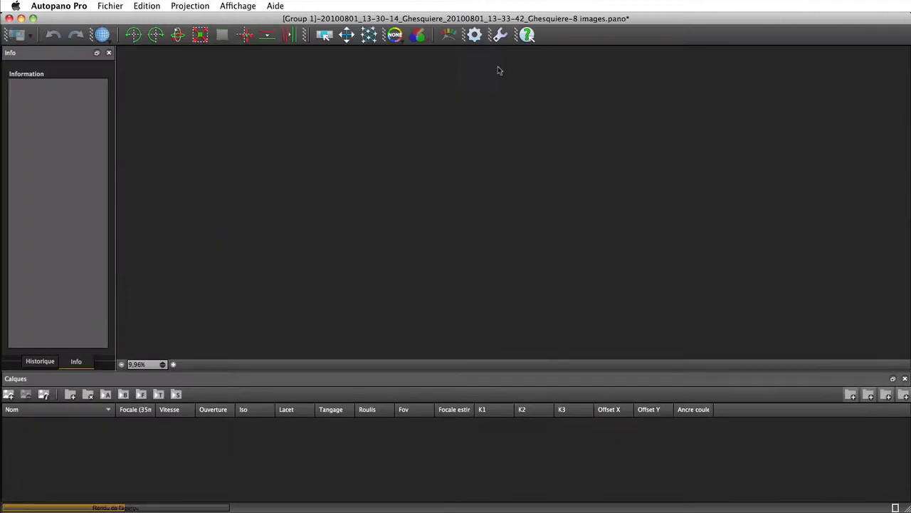
left_click(368, 34)
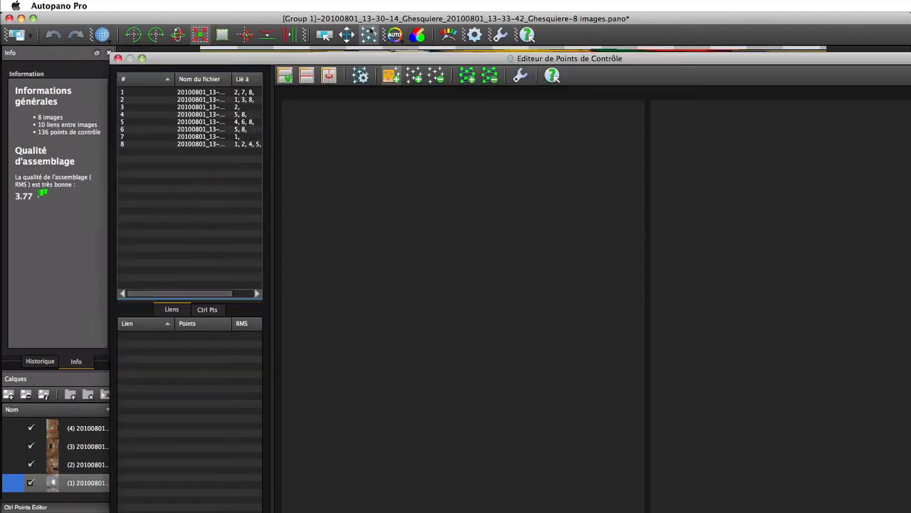
left_click(568, 37)
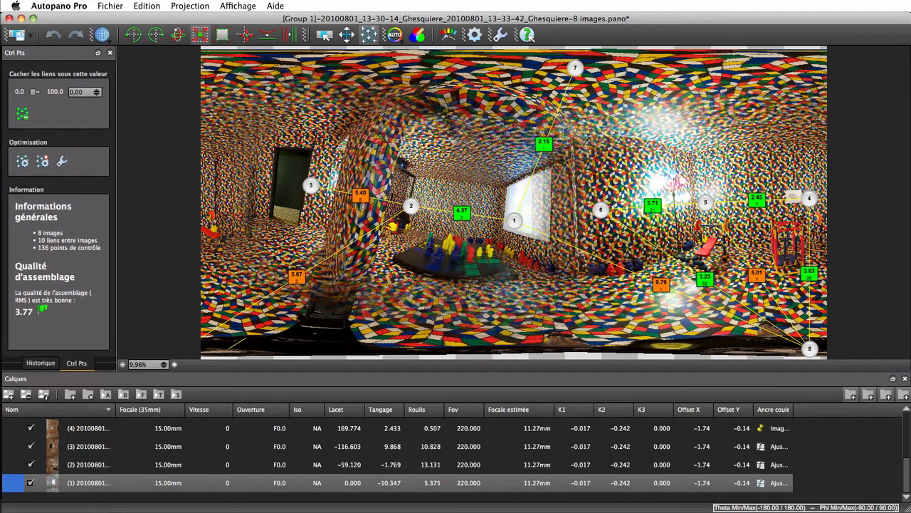
double_click(702, 206)
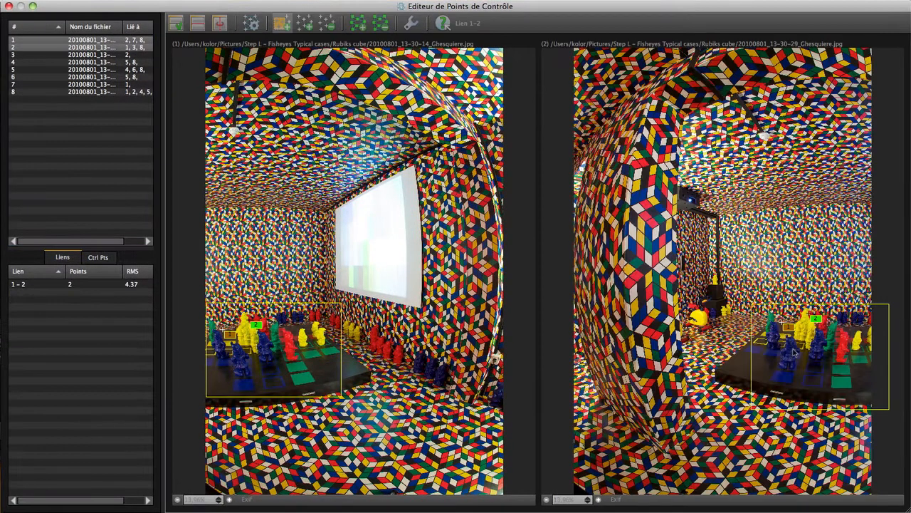
- Select images 2 and 3 and draw matching zones on both to add control points between them
left_click(114, 46)
left_click(111, 55, "shift")
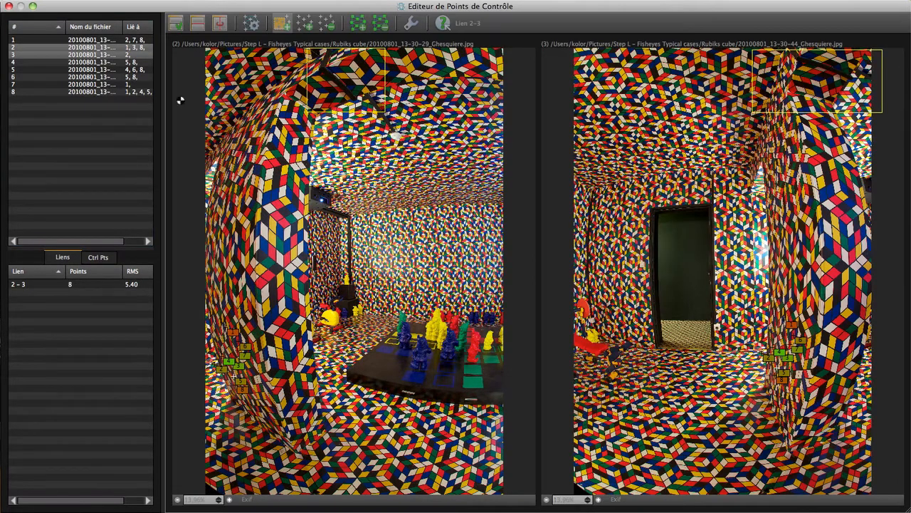
left_click_drag(137, 55, 136, 62)
left_click_drag(189, 292, 319, 383)
left_click_drag(750, 280, 875, 376)
- Select images 4 and 5 and draw matching zones on both to add control points between them
left_click_drag(110, 62, 115, 70)
left_click_drag(275, 279, 353, 416)
left_click_drag(826, 317, 897, 438)
- Inspect the control points of the links between images 5–6, 1–6, 1–7 and 2–7
left_click_drag(107, 70, 107, 76)
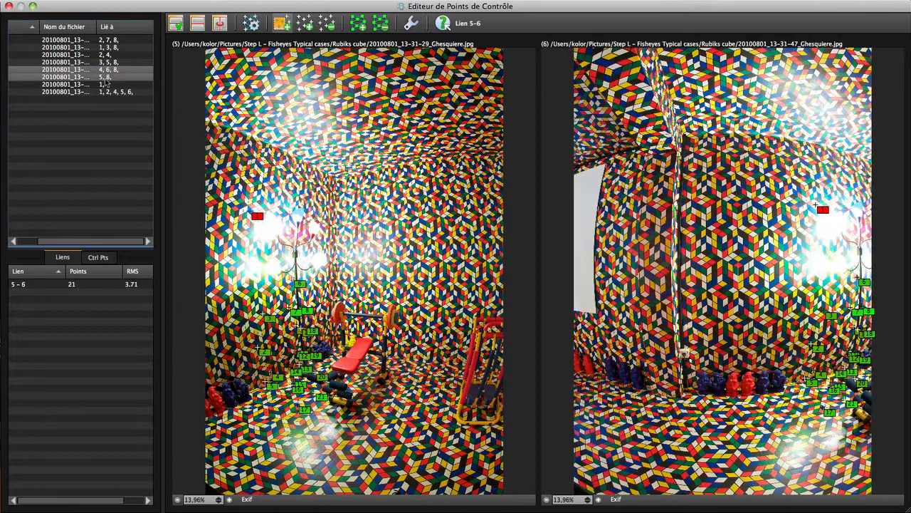
left_click_drag(109, 78, 110, 41)
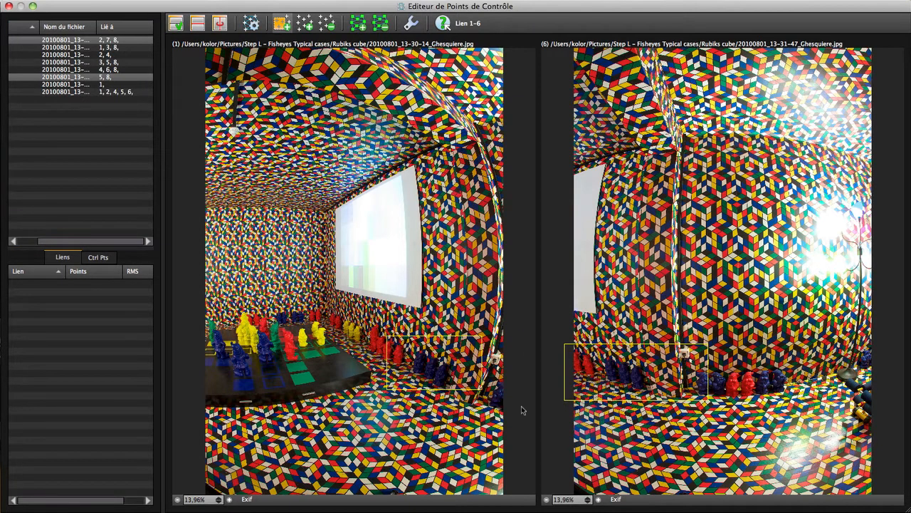
left_click(122, 41)
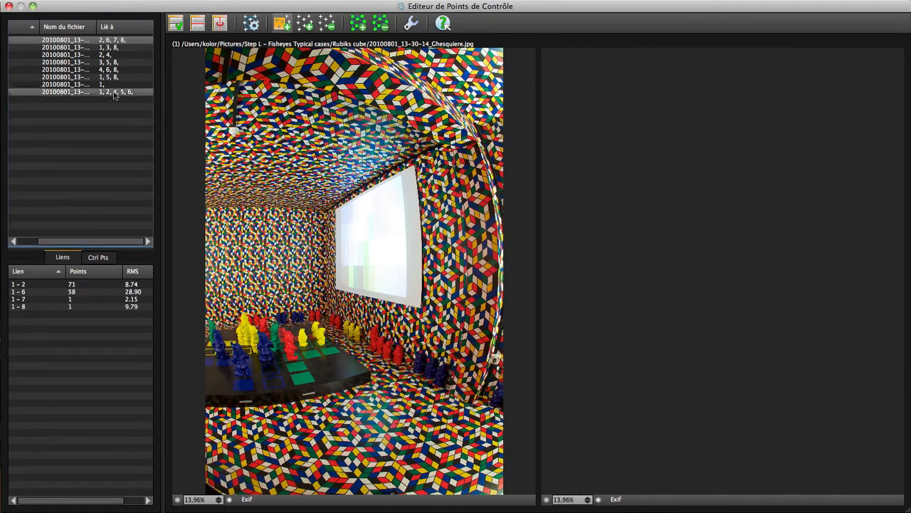
left_click(114, 85, "super")
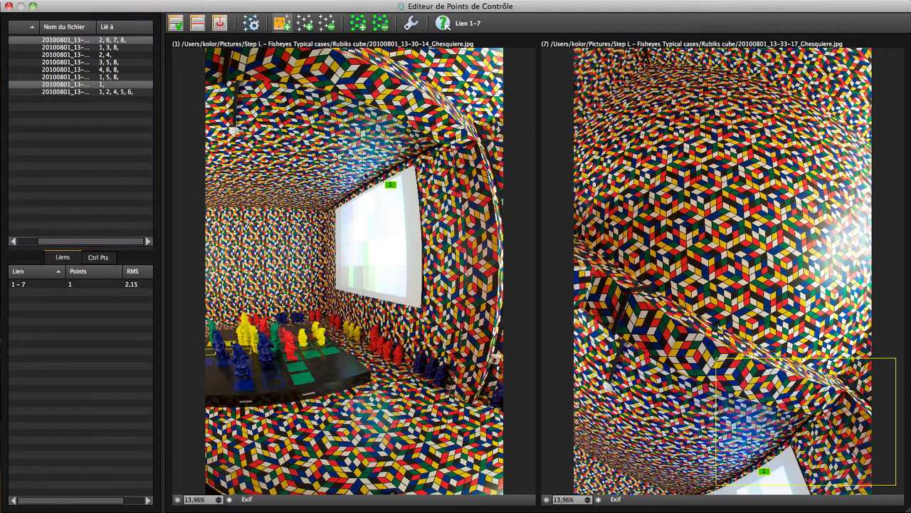
left_click(100, 47)
left_click(115, 85, "super")
left_click_drag(406, 148, 310, 47)
left_click(305, 22)
- Select images 3 and 7 and draw matching zones on both to add control points between them
left_click(121, 56)
left_click(112, 85, "super")
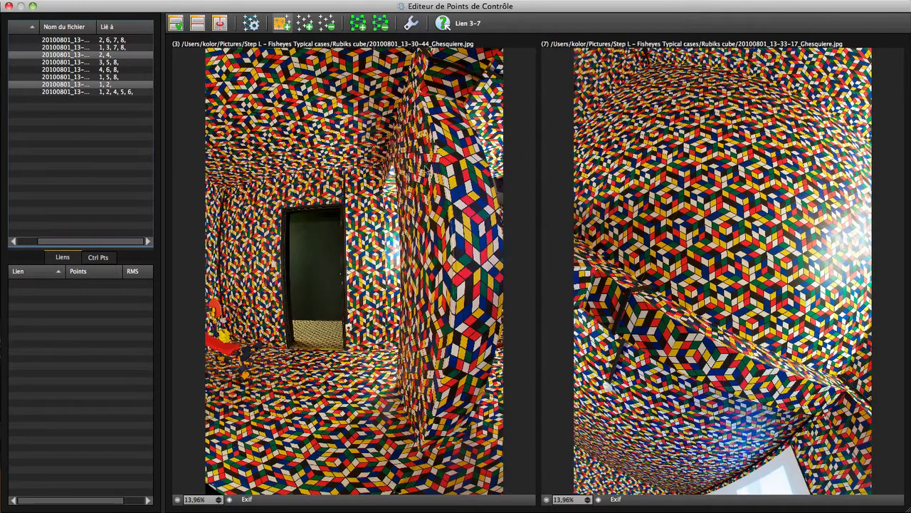
left_click_drag(407, 78, 522, 49)
left_click_drag(604, 261, 665, 393)
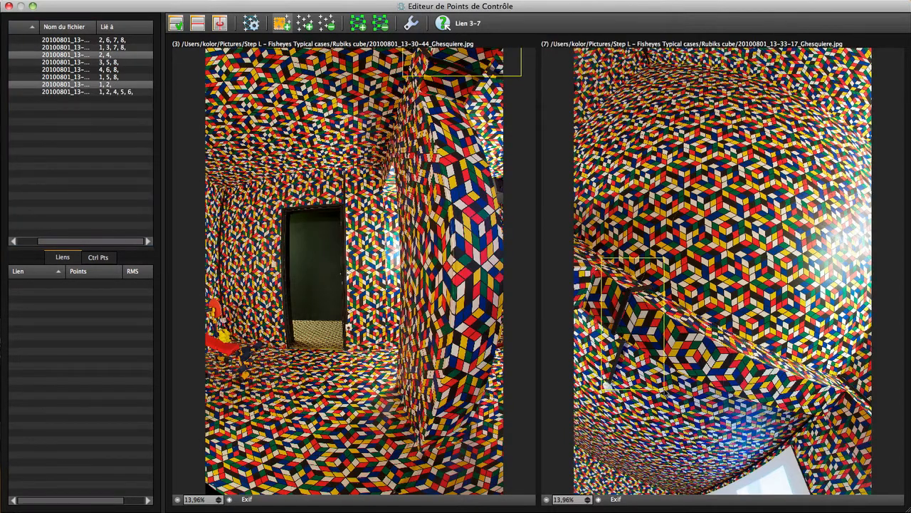
- Select images 4 and 7 and draw matching zones on both to add control points between them
left_click(121, 62)
left_click(124, 85, "super")
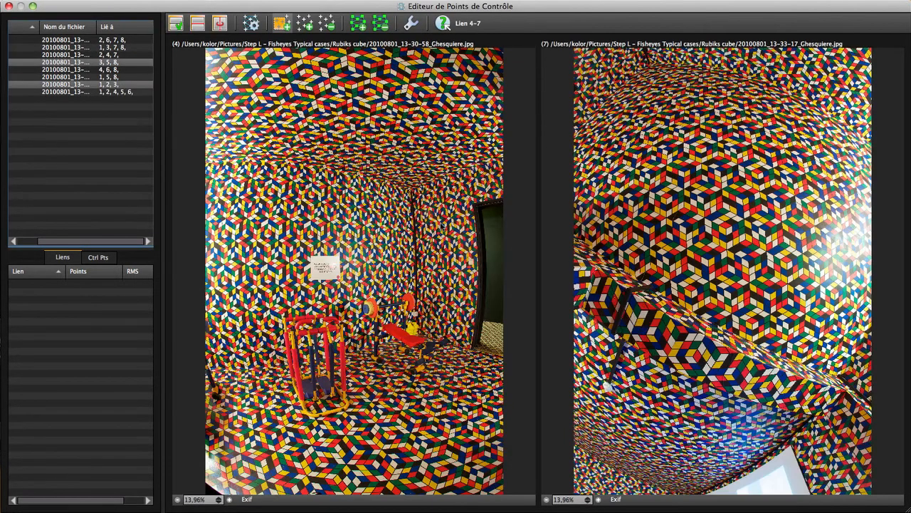
left_click_drag(637, 48, 675, 80)
left_click_drag(399, 178, 436, 212)
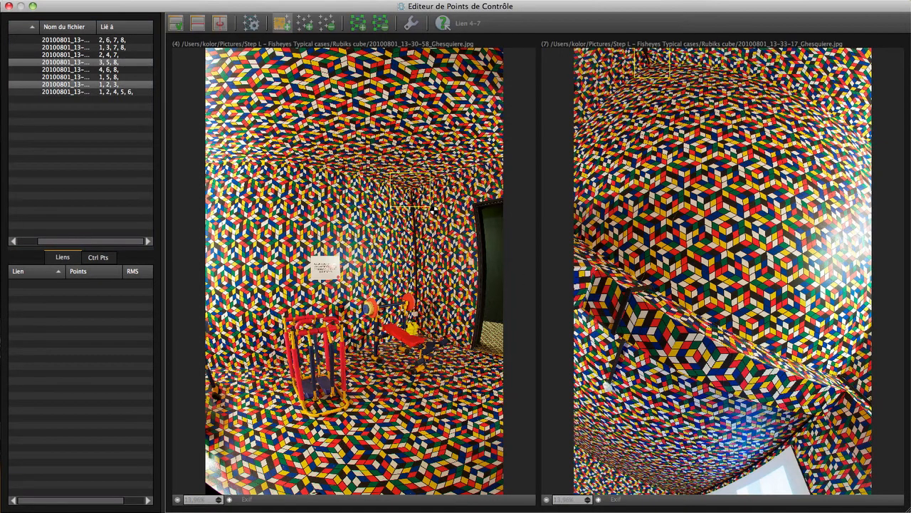
- Select images 6 and 7 and draw matching zones on both to add control points between them
left_click(121, 69)
left_click(123, 84, "super")
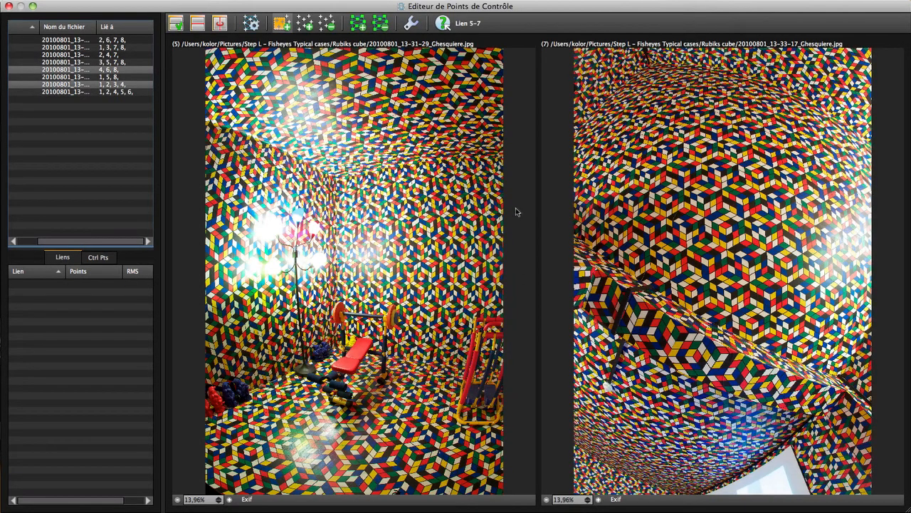
left_click(121, 76)
left_click(118, 84, "super")
left_click_drag(212, 131, 346, 197)
left_click_drag(736, 354, 877, 485)
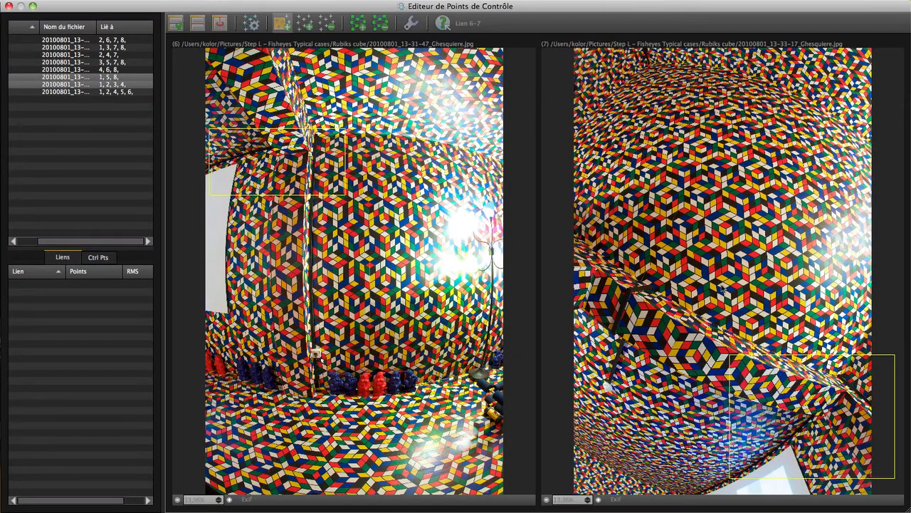
- Select images 1 and 8 and draw matching zones around the game board to add control points
left_click(133, 92, "super")
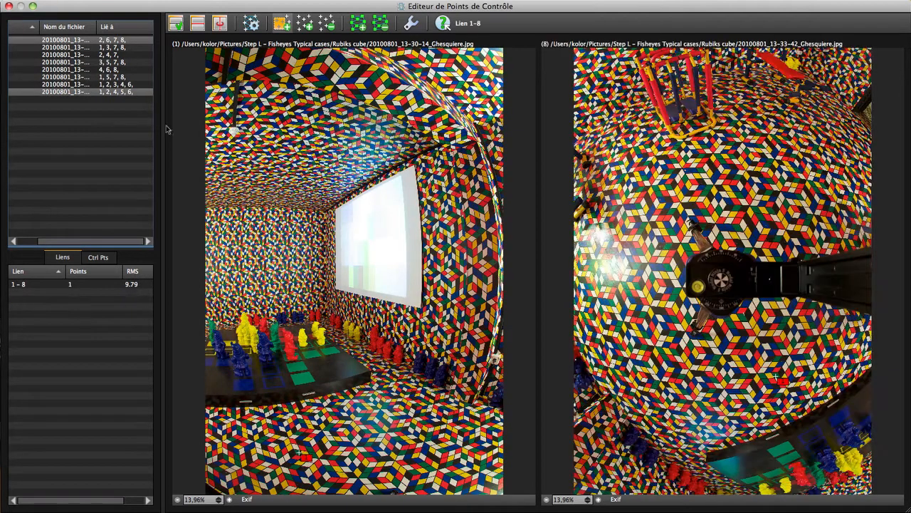
left_click_drag(190, 308, 352, 398)
left_click_drag(709, 364, 887, 493)
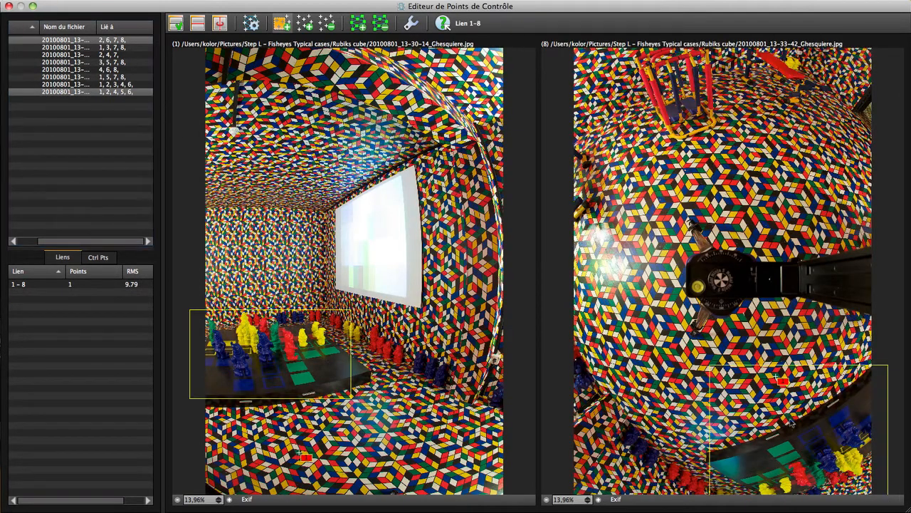
- Select images 2 and 8 and draw matching zones around the game board to add control points
left_click(112, 47)
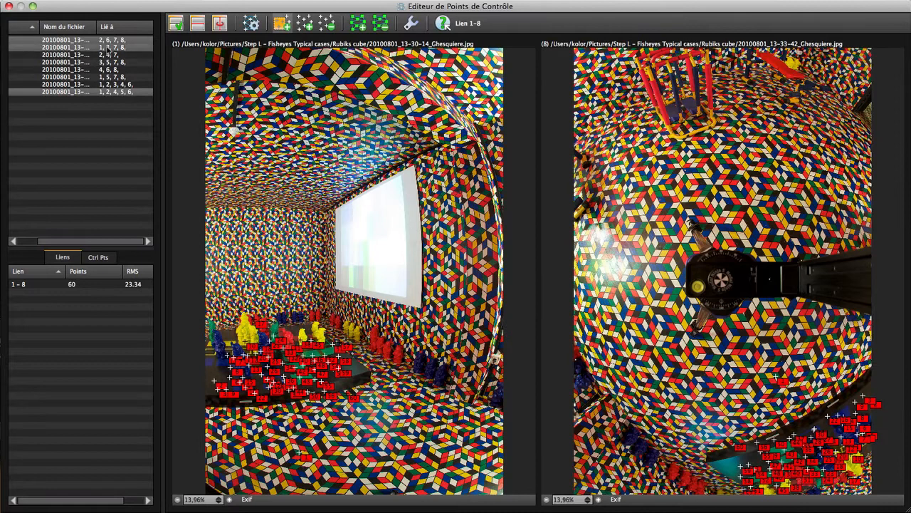
left_click(125, 92, "super")
left_click_drag(745, 385, 897, 493)
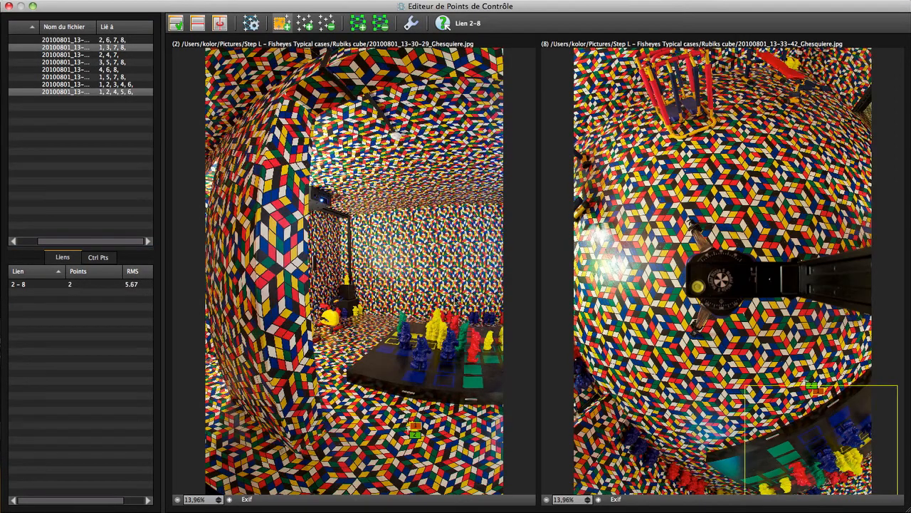
left_click_drag(388, 294, 526, 391)
- Select images 3 and 8 and draw matching zones on both to add control points between them
left_click(111, 55)
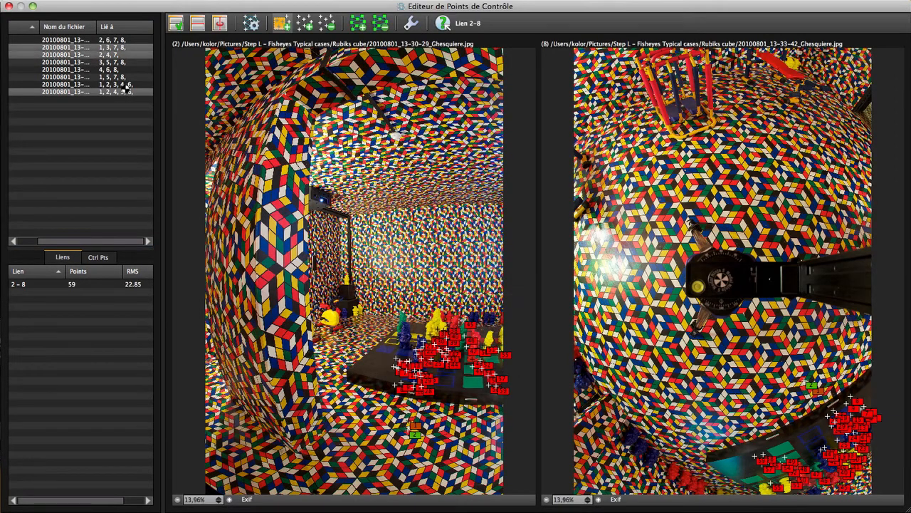
left_click(124, 91, "super")
left_click_drag(746, 126, 899, 49)
left_click_drag(188, 313, 321, 382)
- Select images 5 and 8 and draw matching zones around the red frame to add control points
left_click(114, 63)
left_click(124, 91, "super")
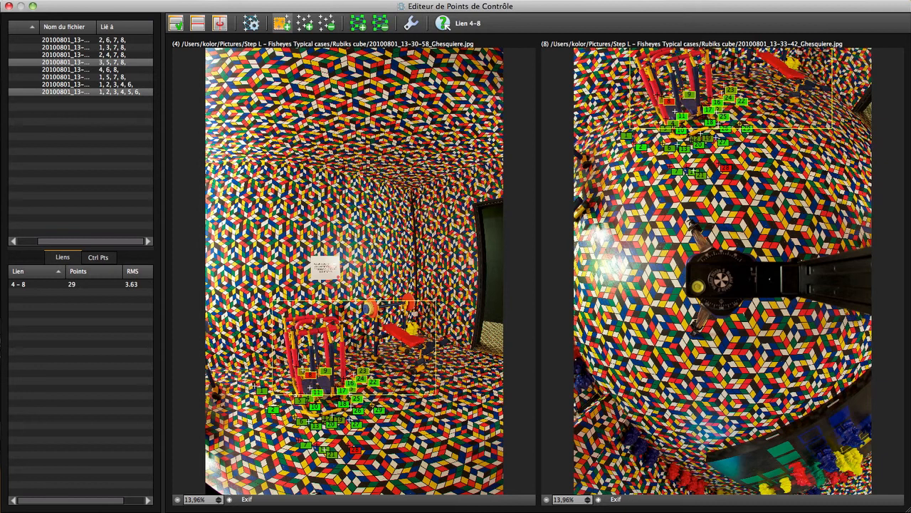
left_click(113, 69)
left_click(124, 91, "super")
left_click_drag(754, 139, 621, 27)
left_click_drag(438, 286, 545, 437)
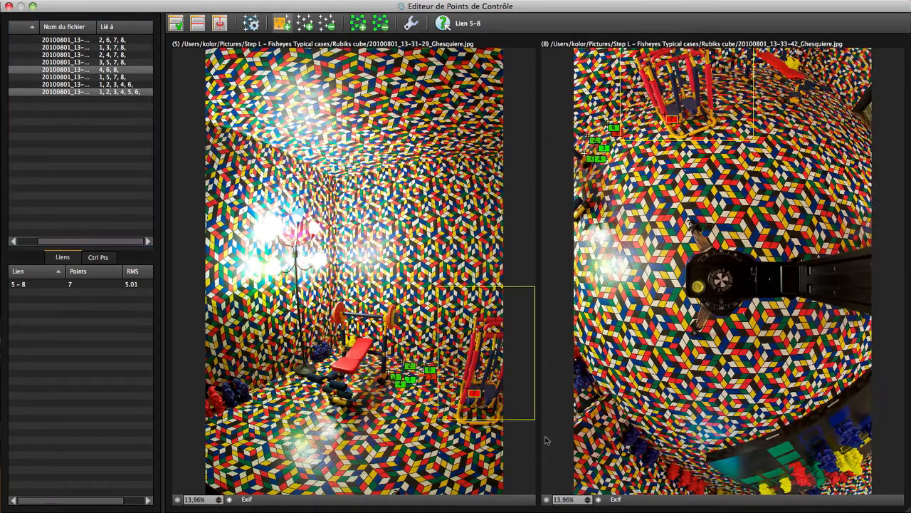
- Optimise the Group 1 panorama with the newly added control points
left_click(125, 76)
left_click(127, 91, "super")
left_click(251, 24)
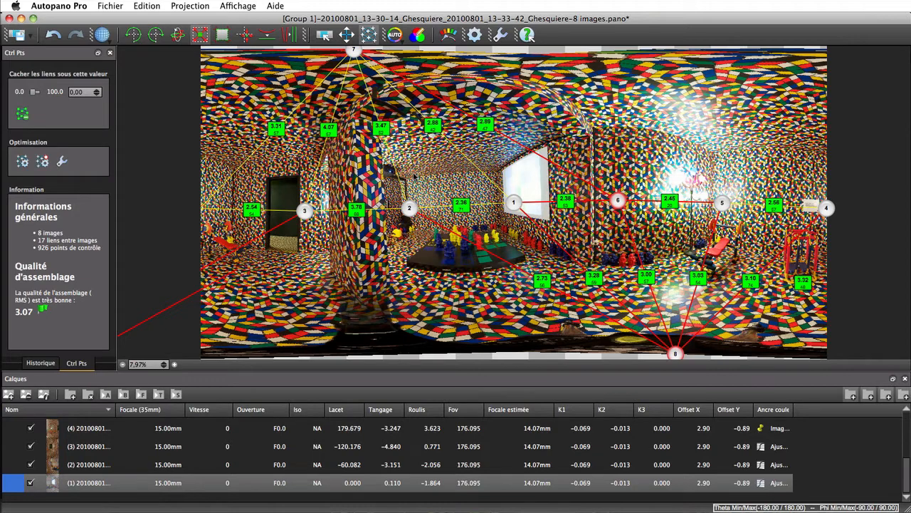
- Return to the project window and review Group 2's detection settings before confirming them
left_click(348, 34)
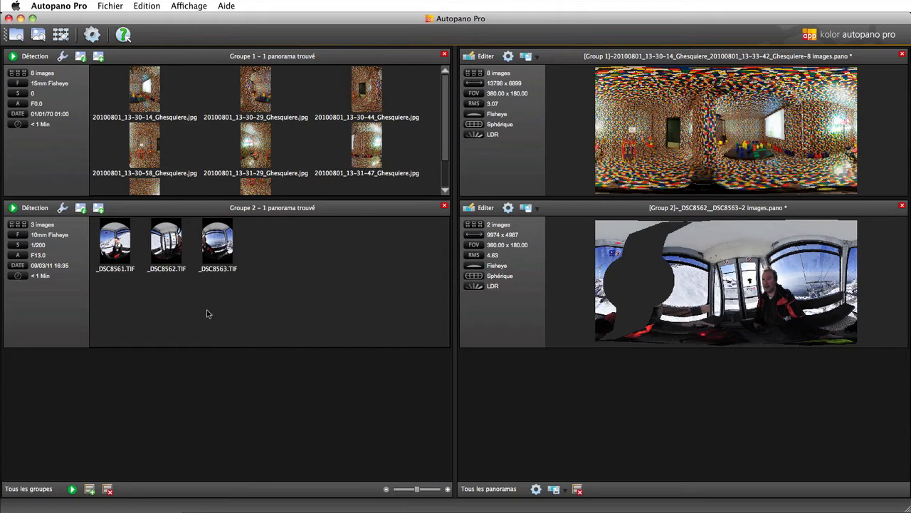
left_click(63, 207)
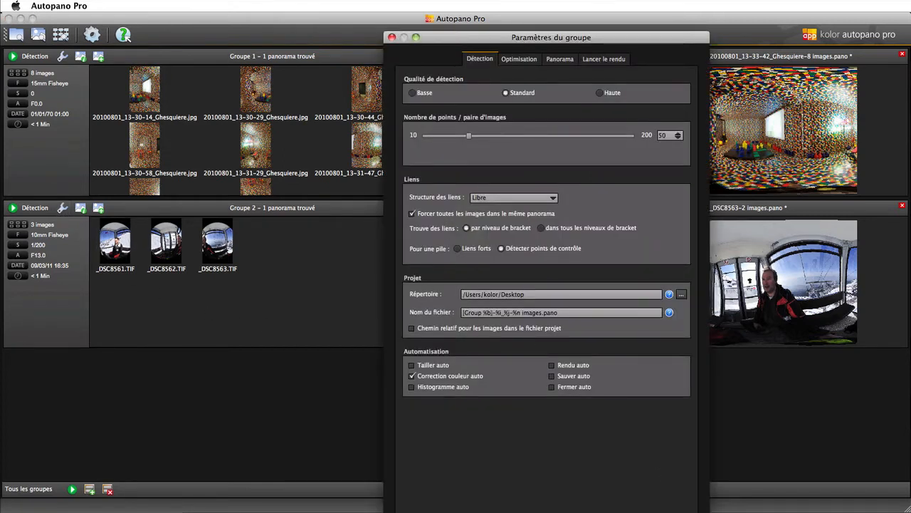
left_click(664, 508)
- Run detection on Group 2 and open the three-image panorama in the Control Points Editor
left_click(32, 207)
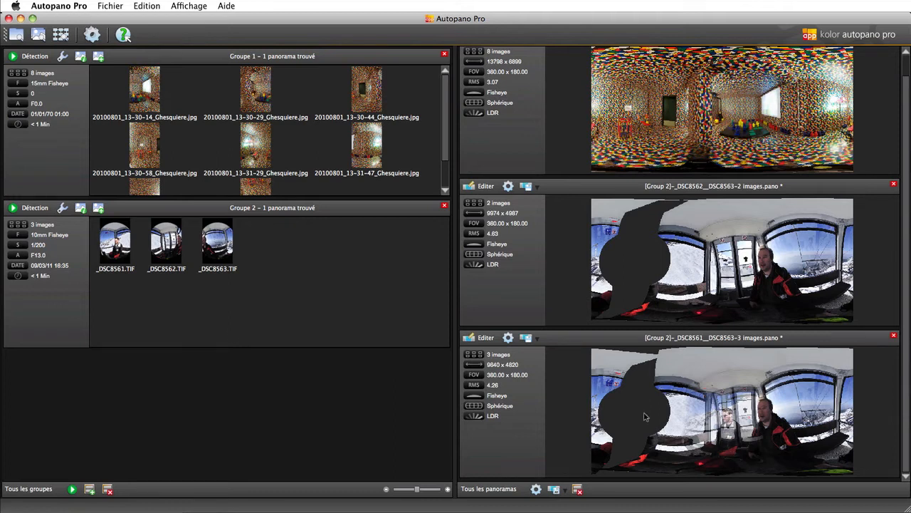
left_click(484, 340)
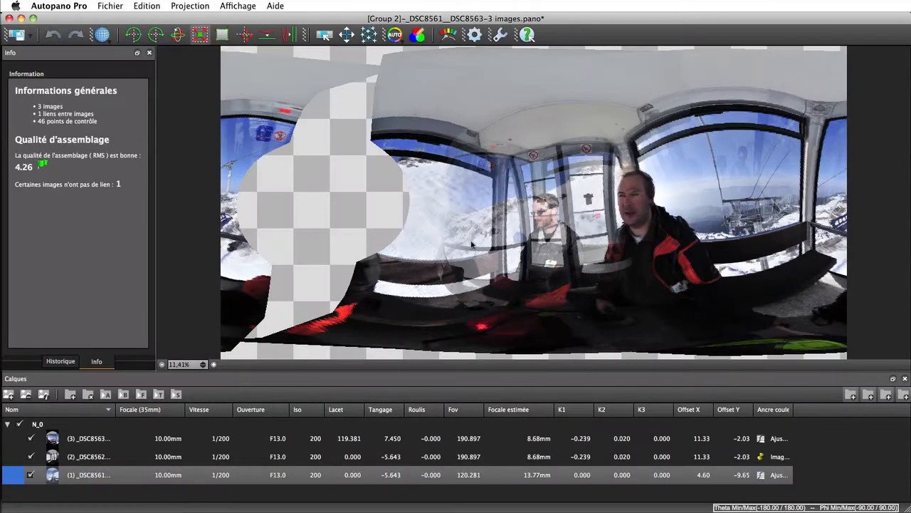
left_click(369, 34)
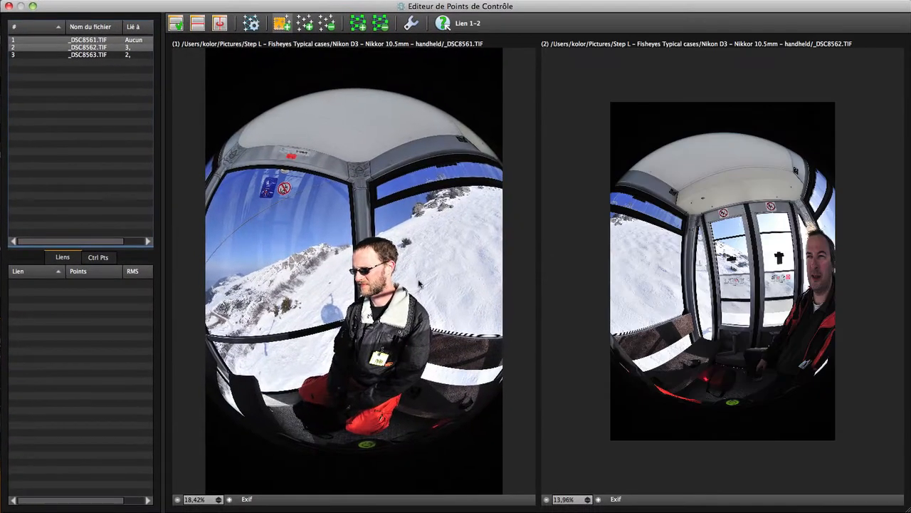
- Draw matching zones on images 1 and 2 of the cable-car cabin to add control points
left_click_drag(392, 316, 538, 421)
left_click_drag(609, 301, 714, 393)
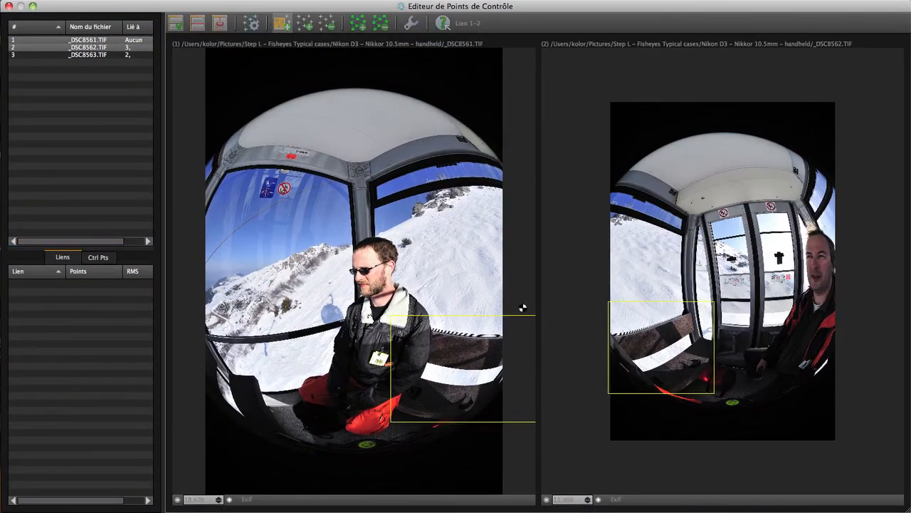
left_click_drag(647, 167, 712, 235)
left_click_drag(447, 124, 525, 184)
- Select images 2 and 3 and draw matching zones on both to add control points between them
left_click(127, 54)
left_click_drag(621, 155, 682, 229)
left_click_drag(427, 124, 493, 188)
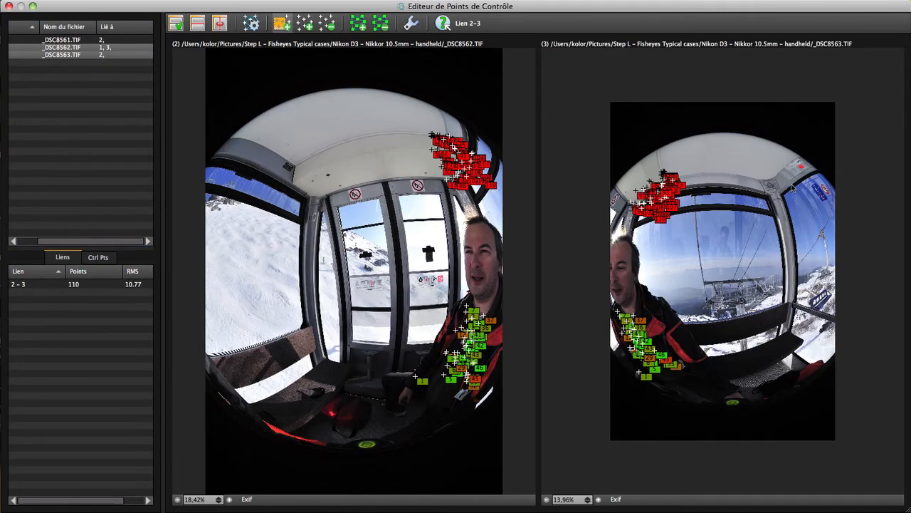
- Try adding control points between images 1 and 3 and delete the selected zone
left_click(111, 41)
left_click_drag(783, 151, 852, 209)
left_click_drag(257, 145, 328, 210)
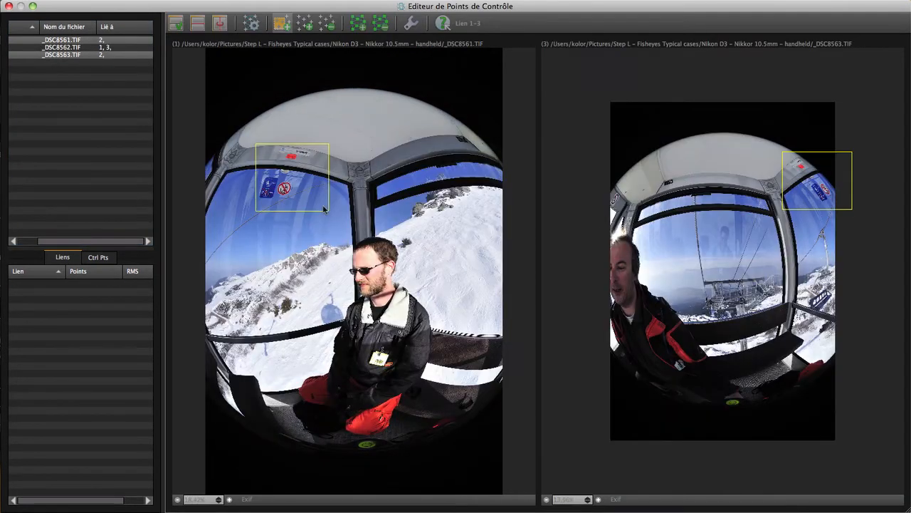
left_click_drag(228, 140, 342, 213)
key("Delete")
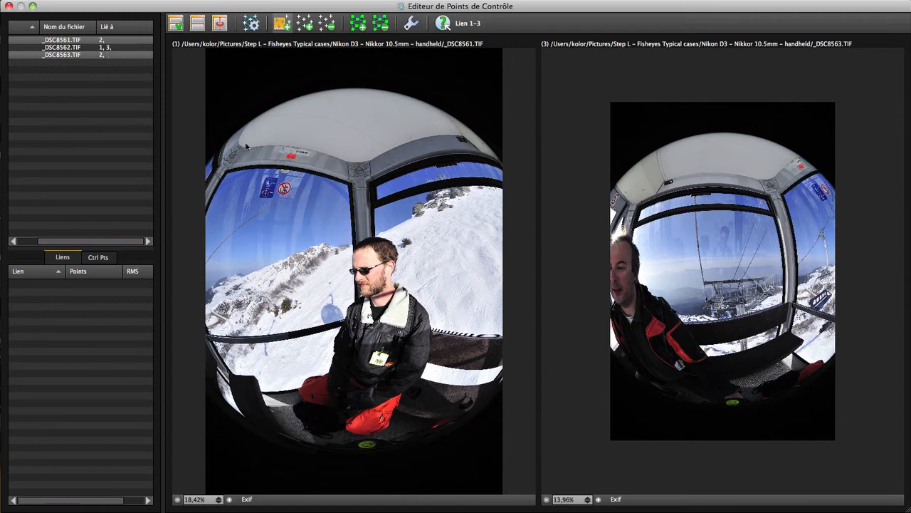
- Add control points between images 1 and 3 on the cabin ceiling and optimise the panorama
left_click_drag(225, 128, 294, 162)
left_click_drag(751, 150, 808, 200)
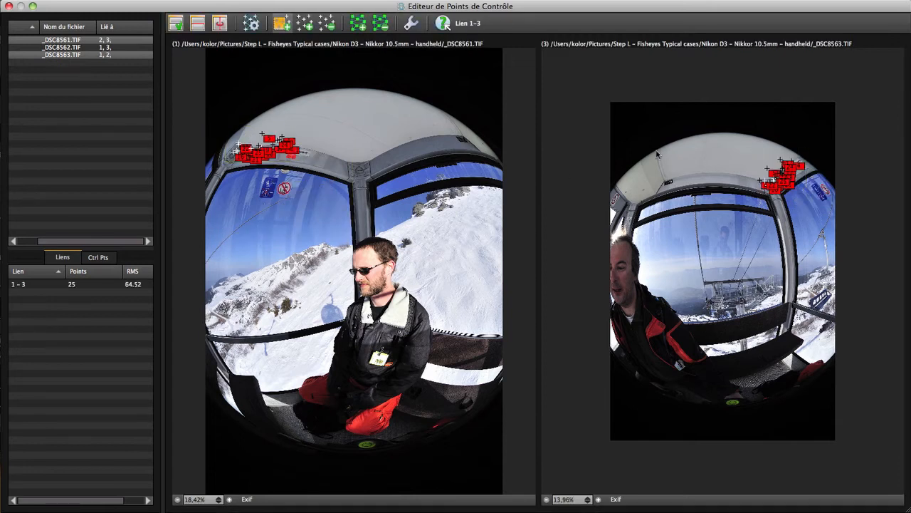
left_click(250, 24)
left_click(427, 20)
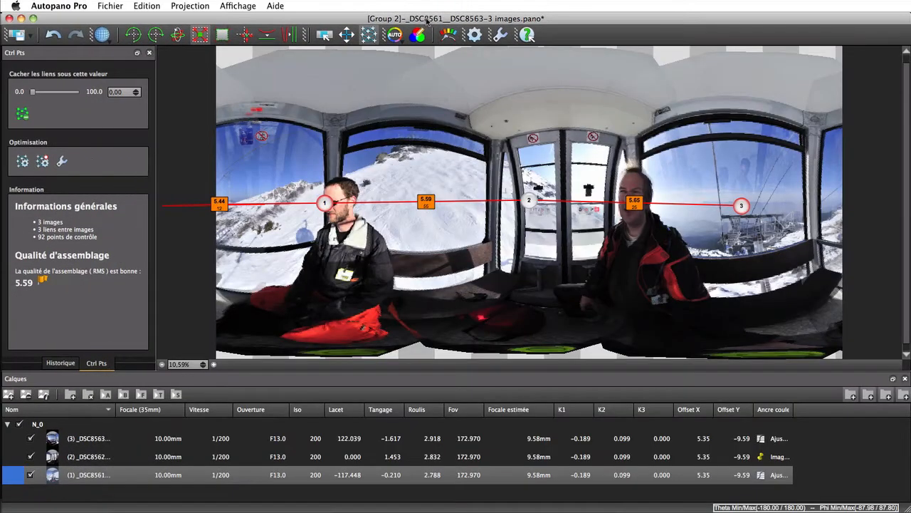